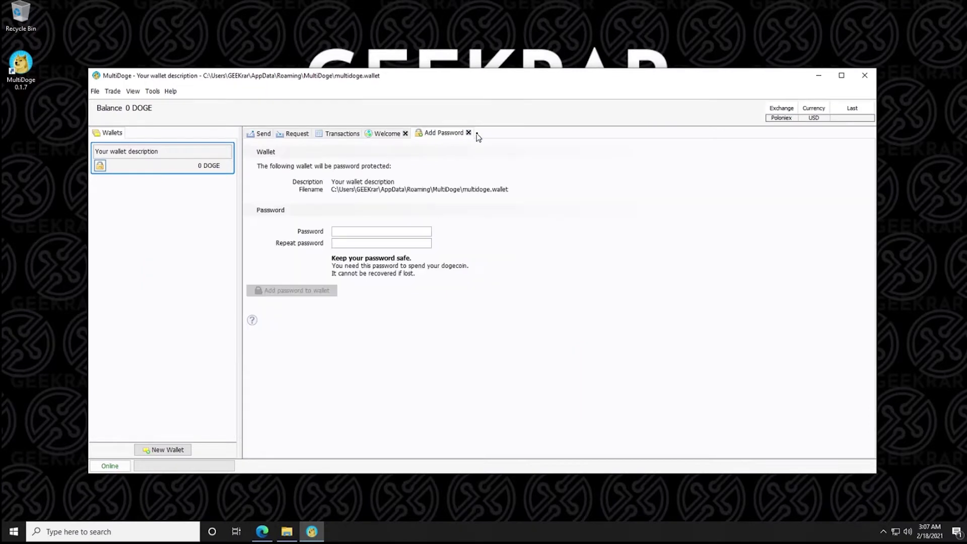
Close the Add Password and Welcome tabs and show the Request page with the receiving address.
left_click(468, 132)
left_click(405, 134)
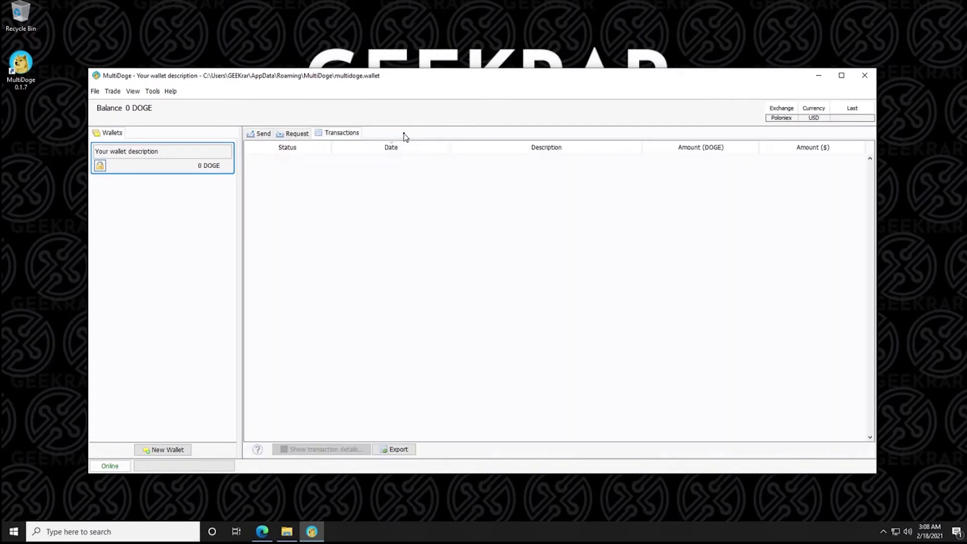
left_click(295, 133)
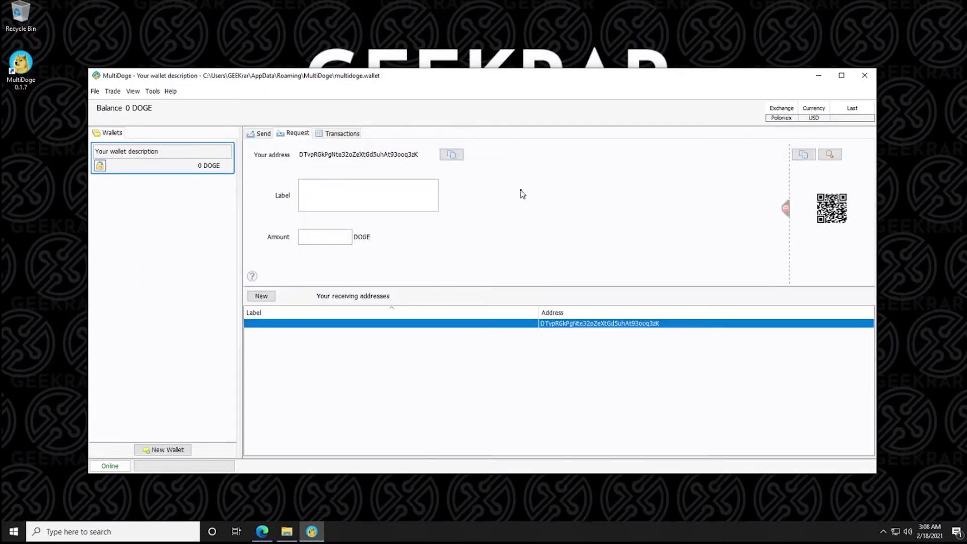
Copy the wallet's receiving address and enlarge its QR code in a zoom window.
left_click_drag(299, 156, 416, 156)
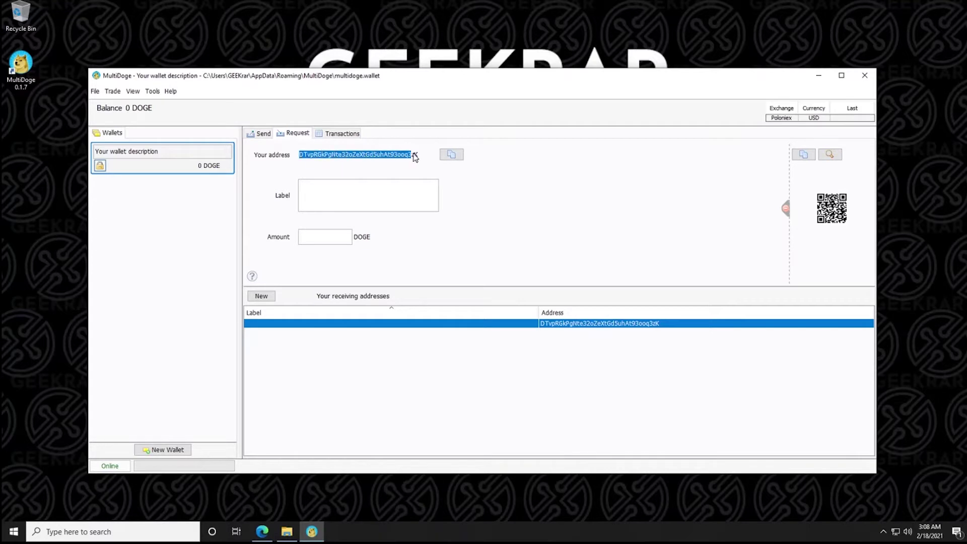
left_click(456, 158)
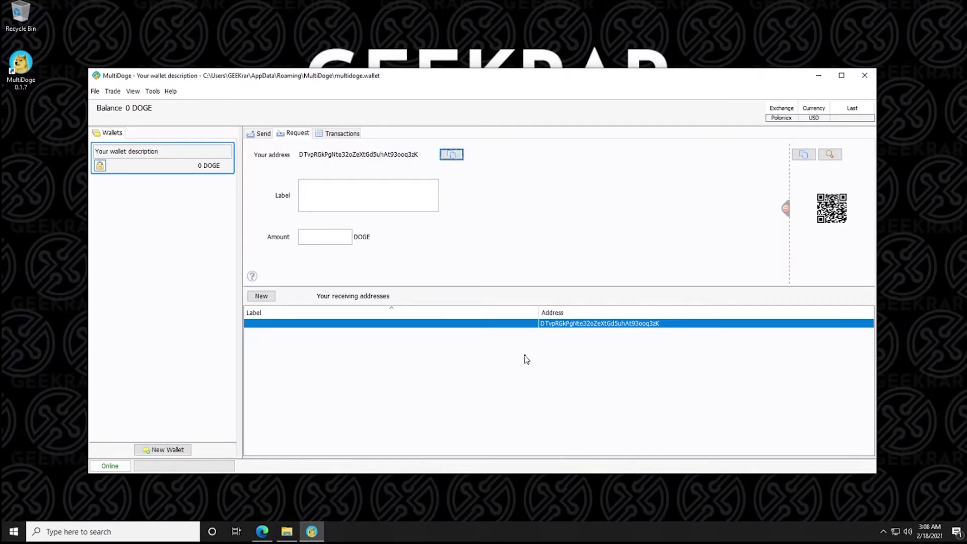
left_click(833, 161)
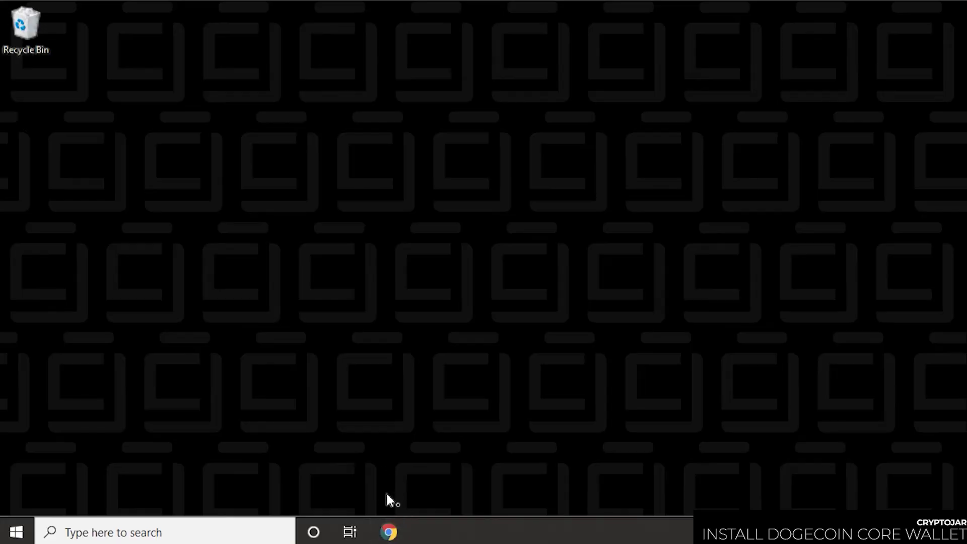
Download the Dogecoin Core Windows 64-bit installer from dogecoin.com's wallets section and show it in its folder.
left_click(389, 532)
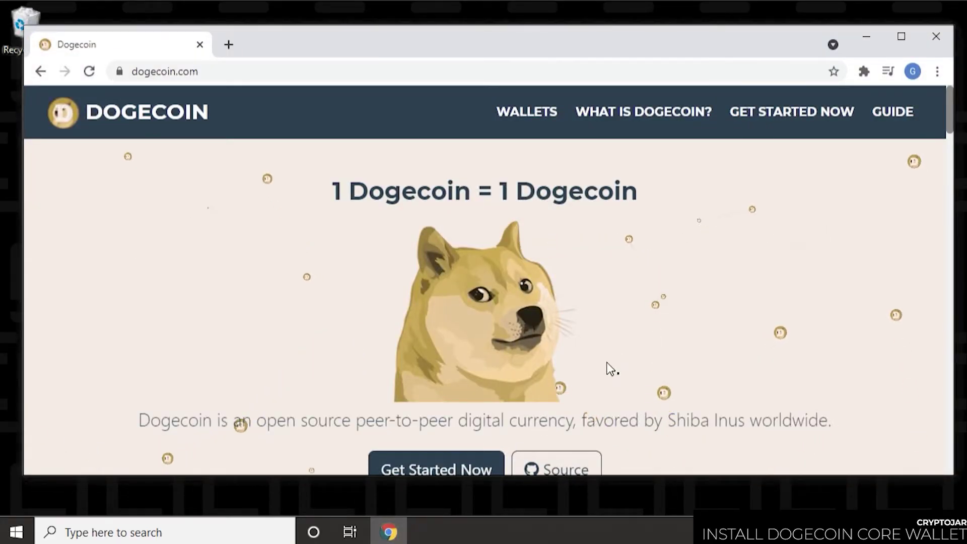
left_click(521, 112)
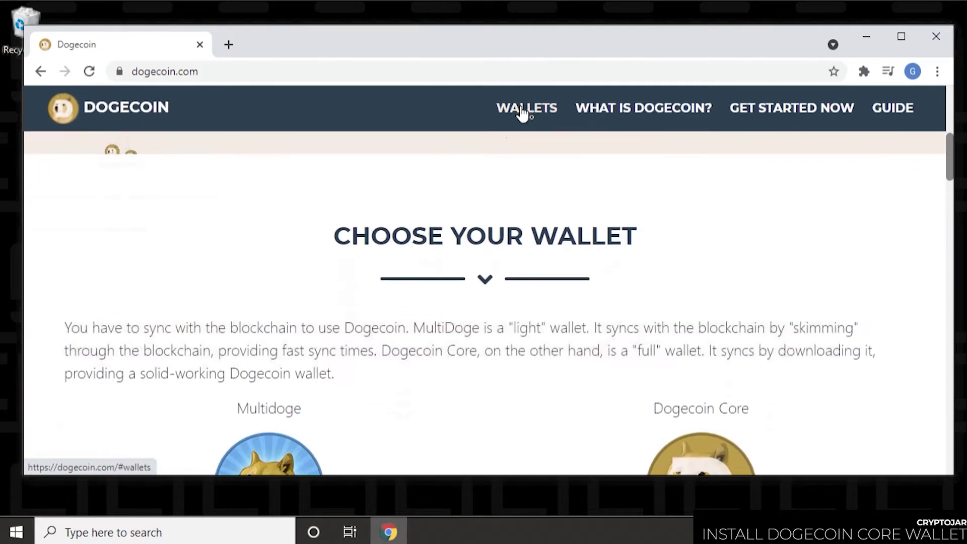
scroll(640, 222, "down", 5)
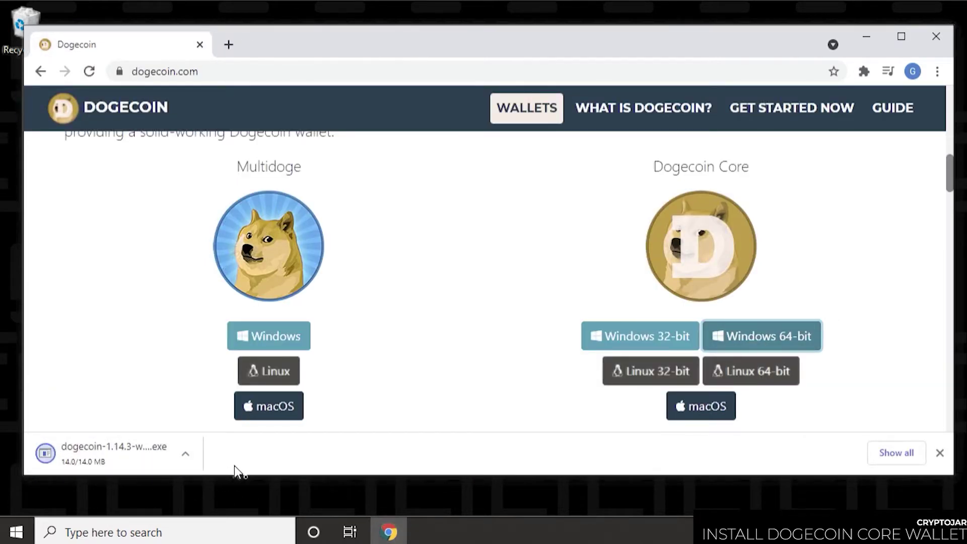
left_click(186, 453)
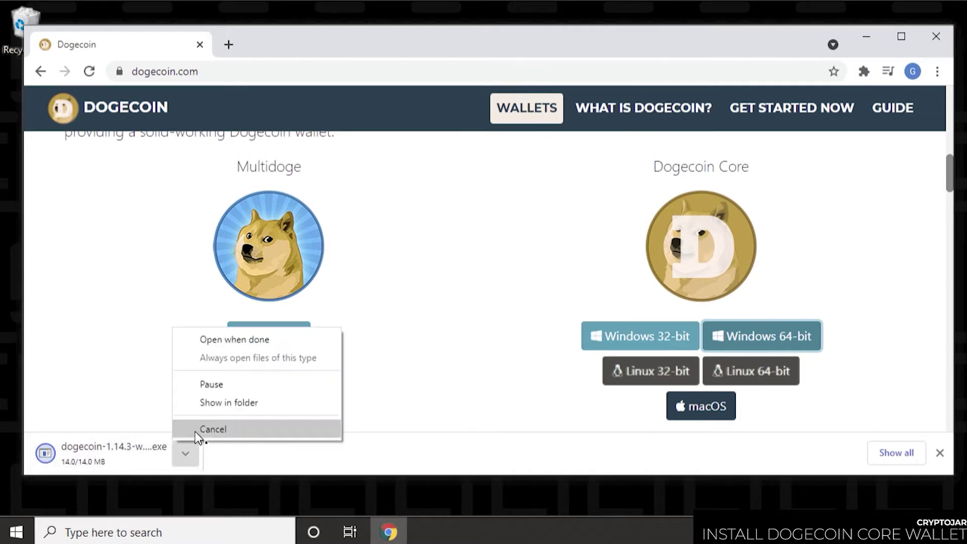
left_click(228, 402)
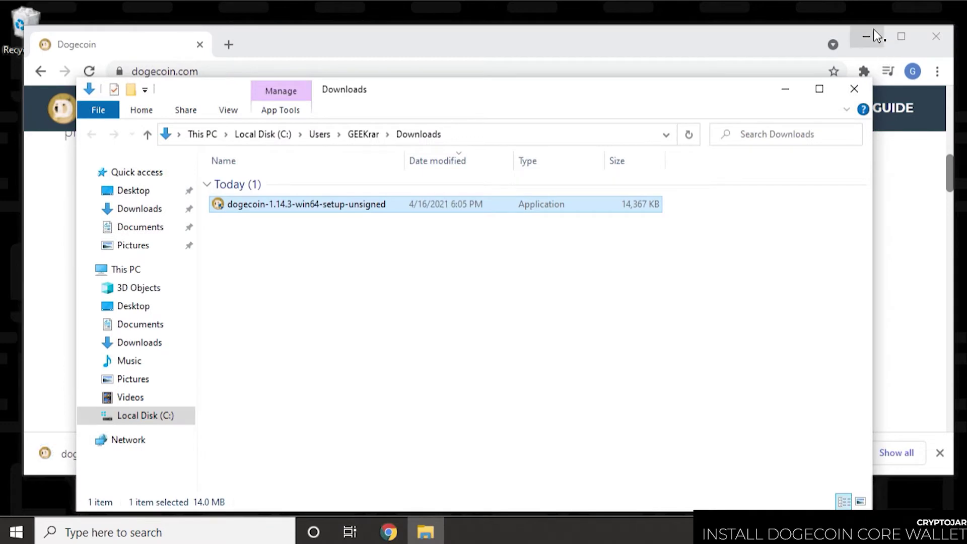
Minimize Chrome and run dogecoin-1.14.3-win64-setup-unsigned as administrator.
left_click(874, 31)
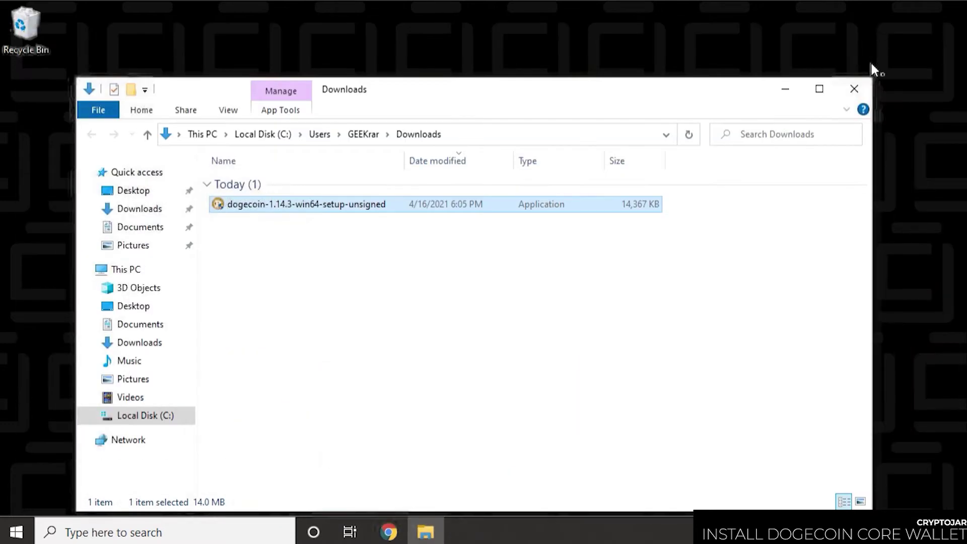
right_click(317, 207)
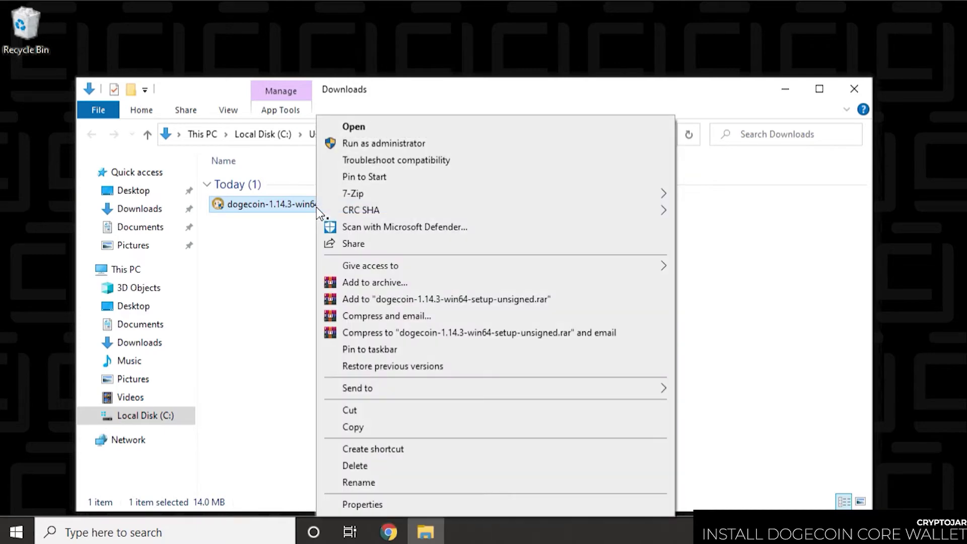
left_click(385, 143)
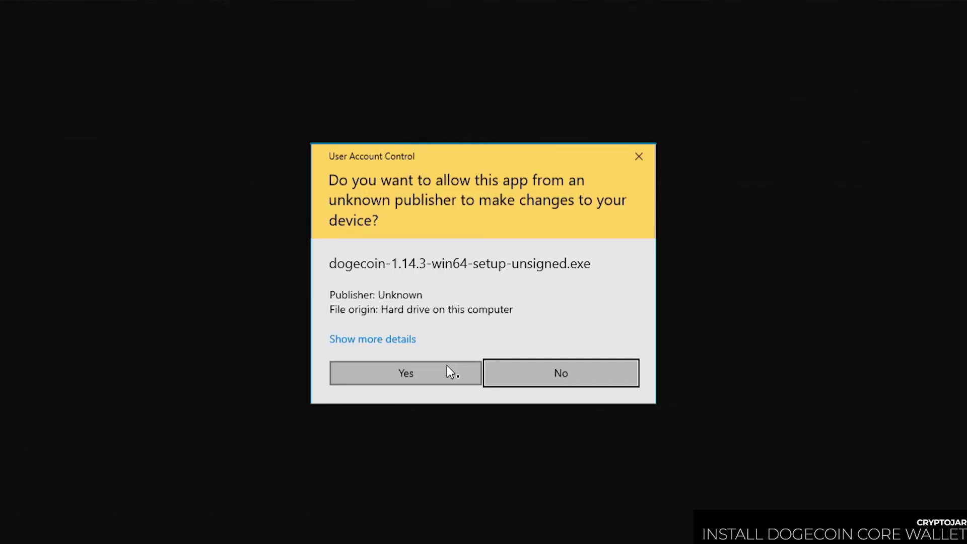
Approve UAC and install Dogecoin Core into C:\Program Files\Dogecoin with default settings, then launch it.
left_click(446, 365)
left_click(785, 90)
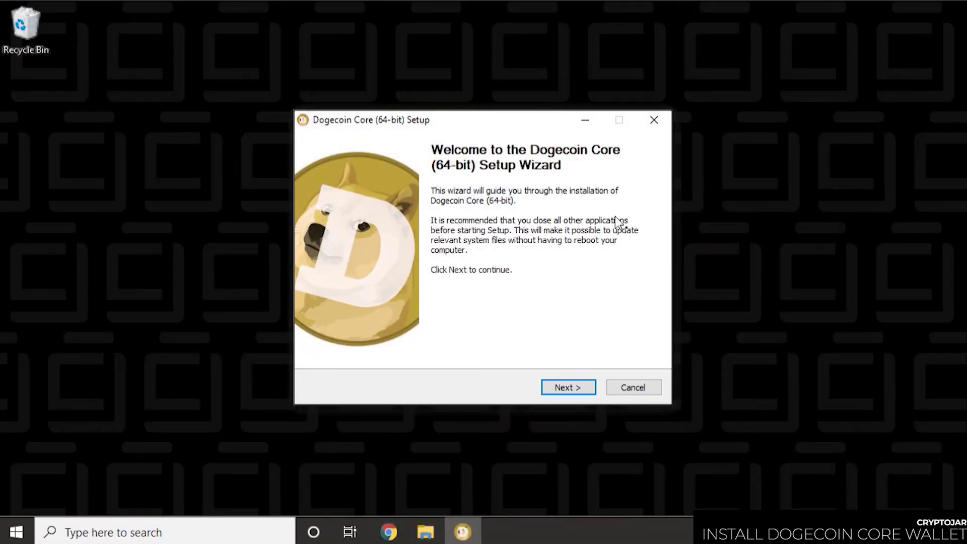
left_click(582, 386)
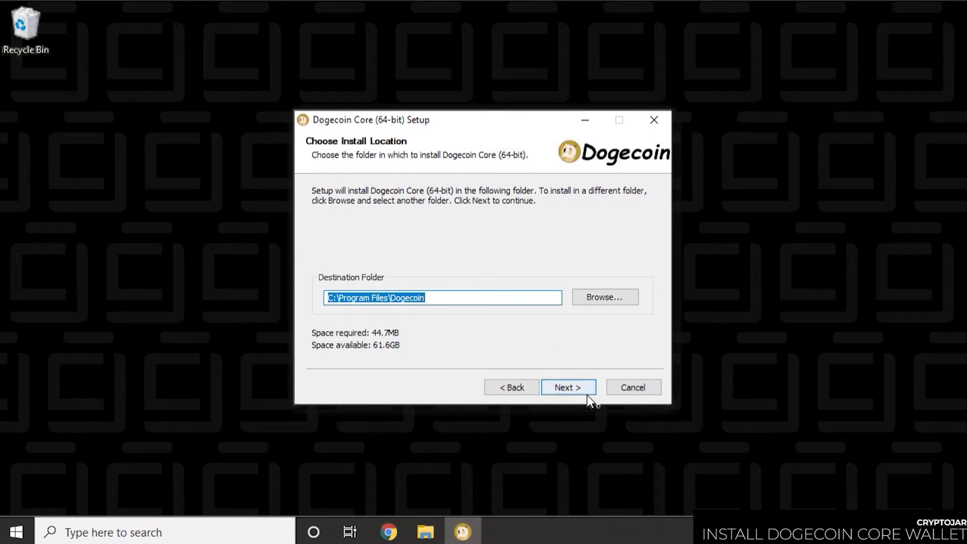
left_click(579, 382)
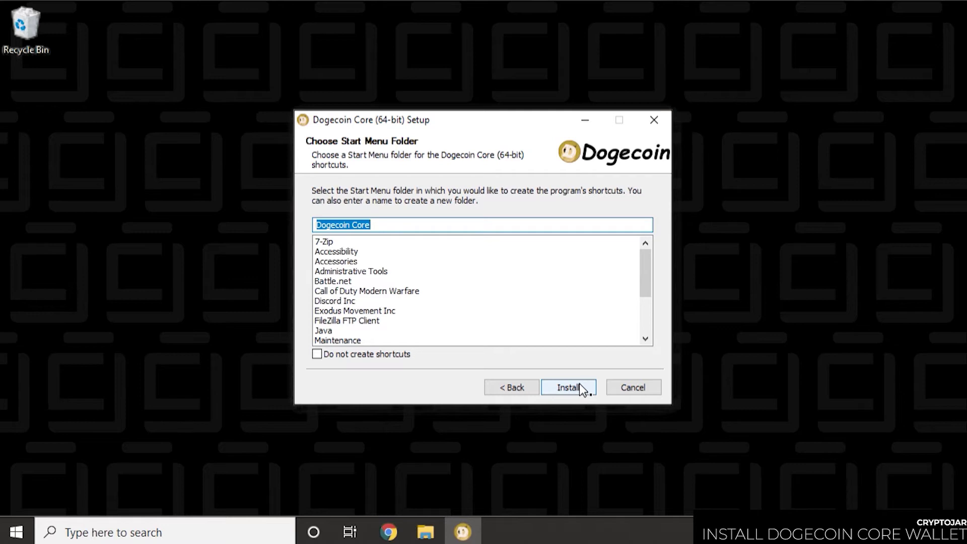
left_click(579, 387)
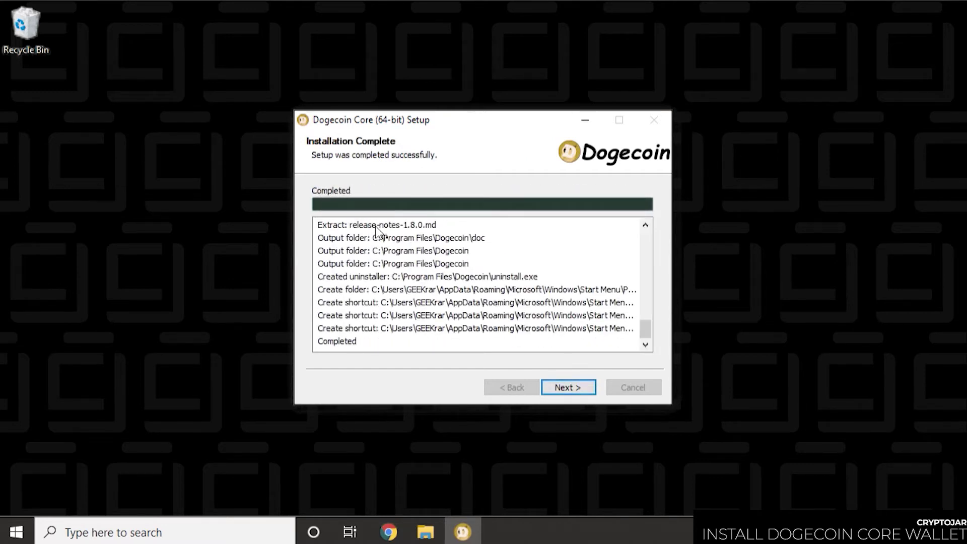
left_click(555, 388)
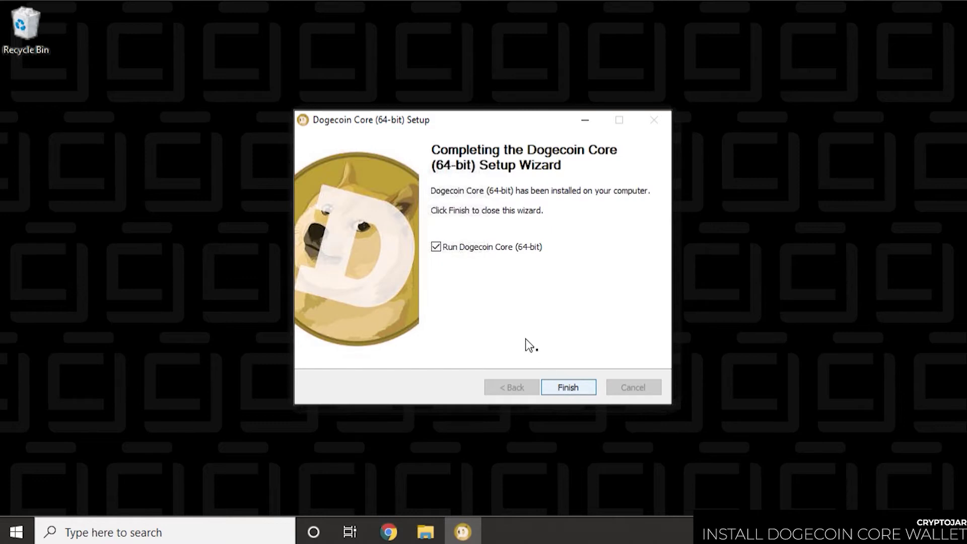
left_click(573, 386)
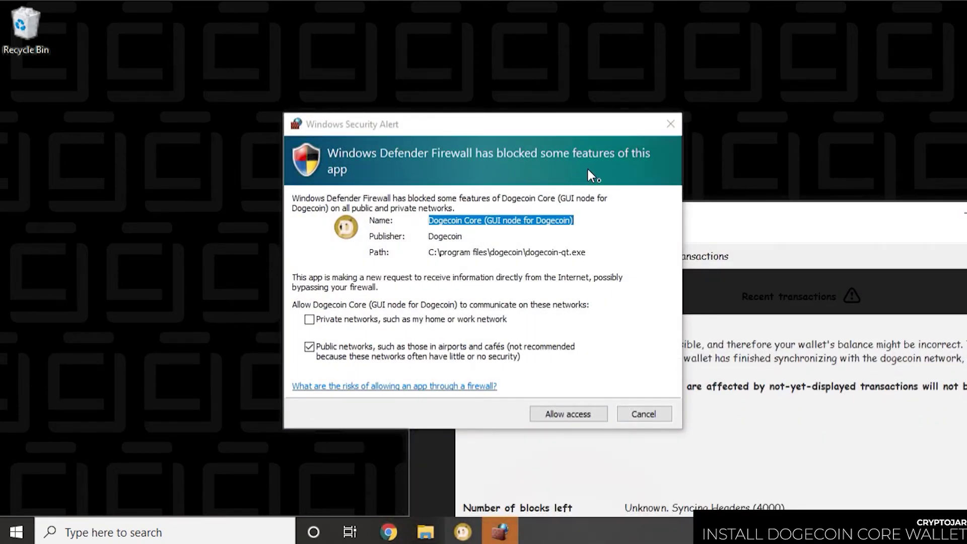
Allow Dogecoin Core through the firewall, centre its window, and dismiss the sync notice.
left_click(572, 413)
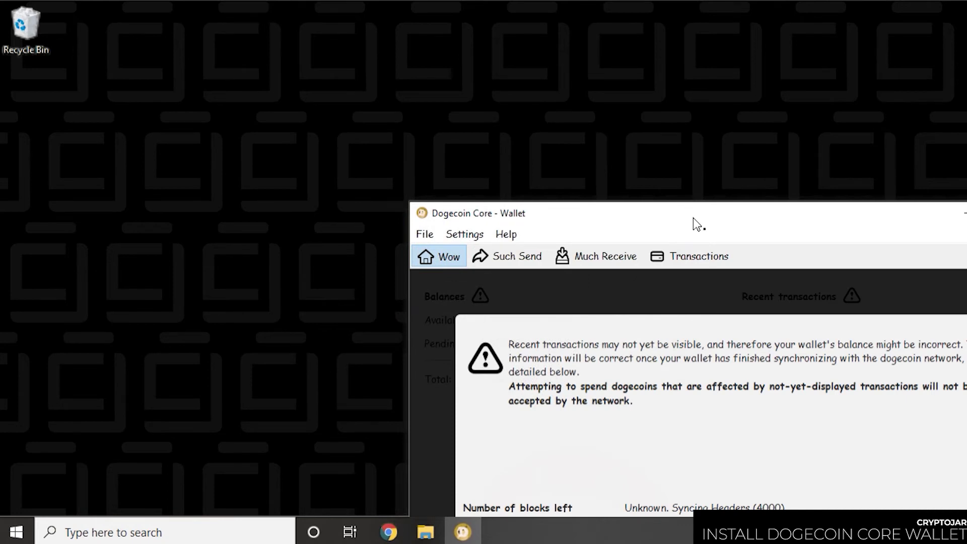
left_click_drag(693, 218, 458, 10)
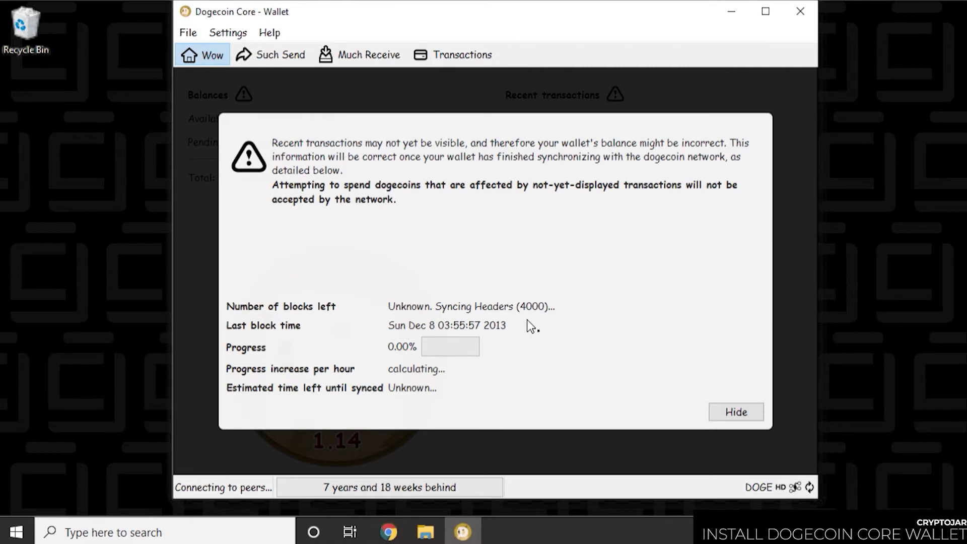
left_click(745, 416)
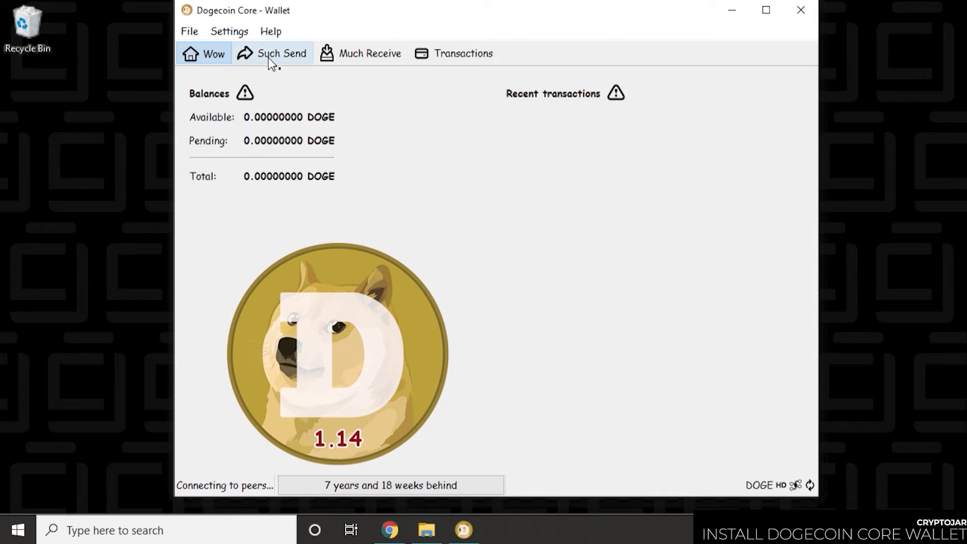
Close the Print Your Paper Wallets printout and switch to the Much Receive payment request page.
left_click(187, 33)
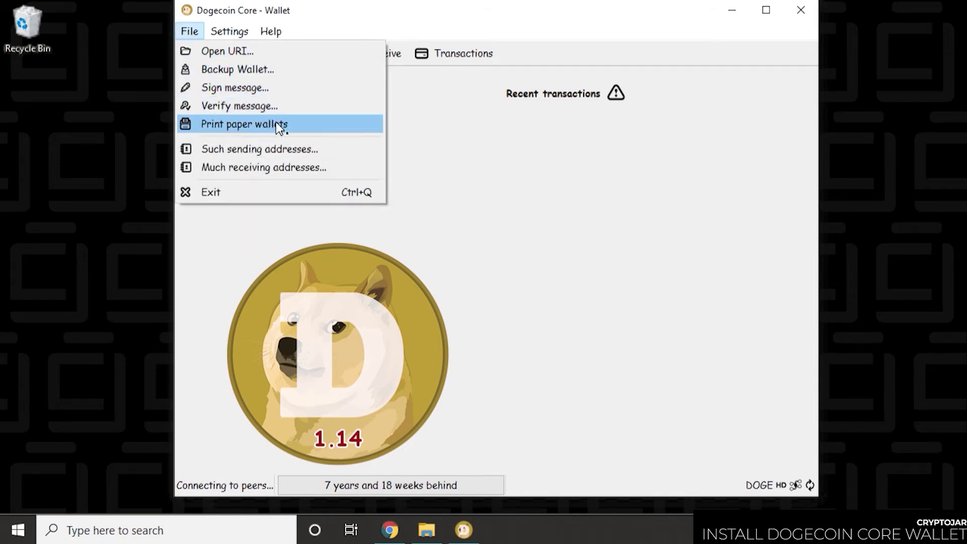
key("Escape")
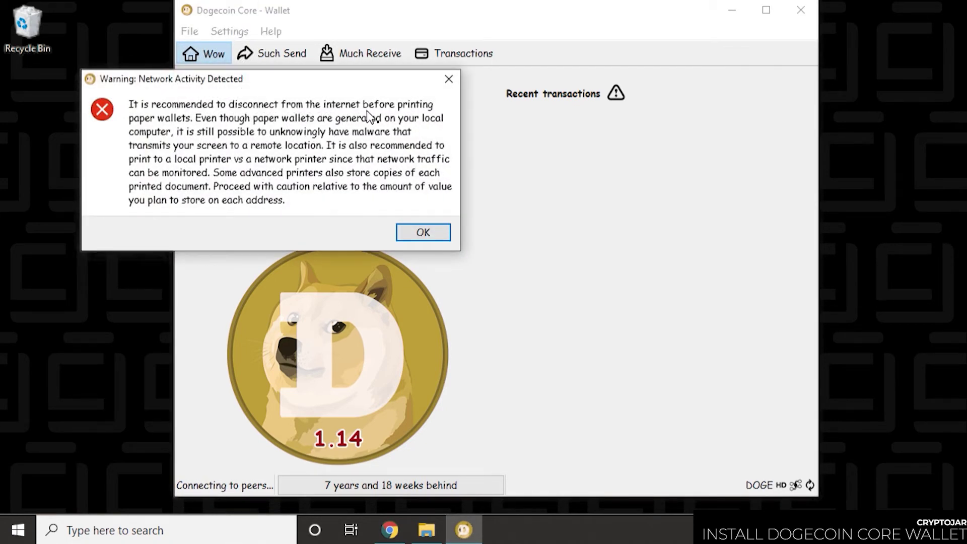
left_click(441, 233)
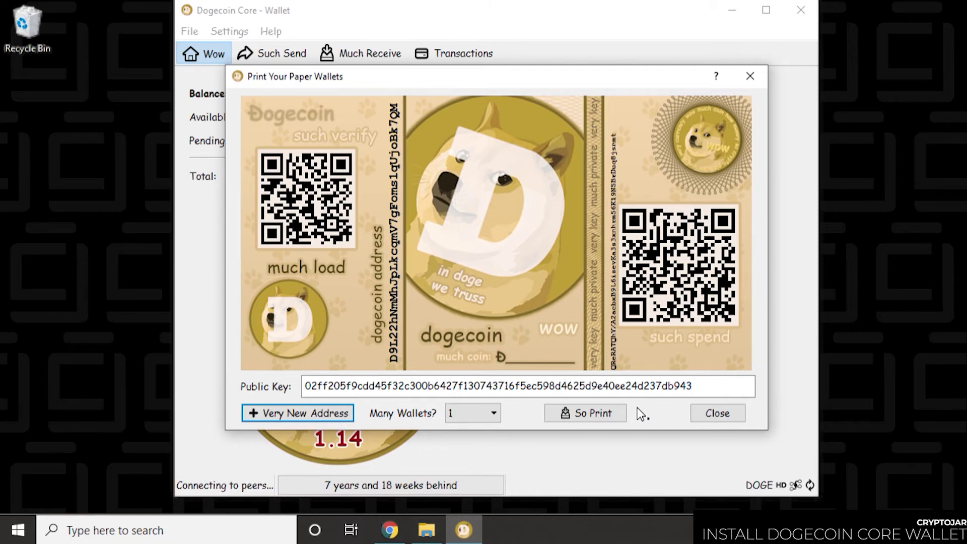
left_click(724, 412)
left_click(343, 61)
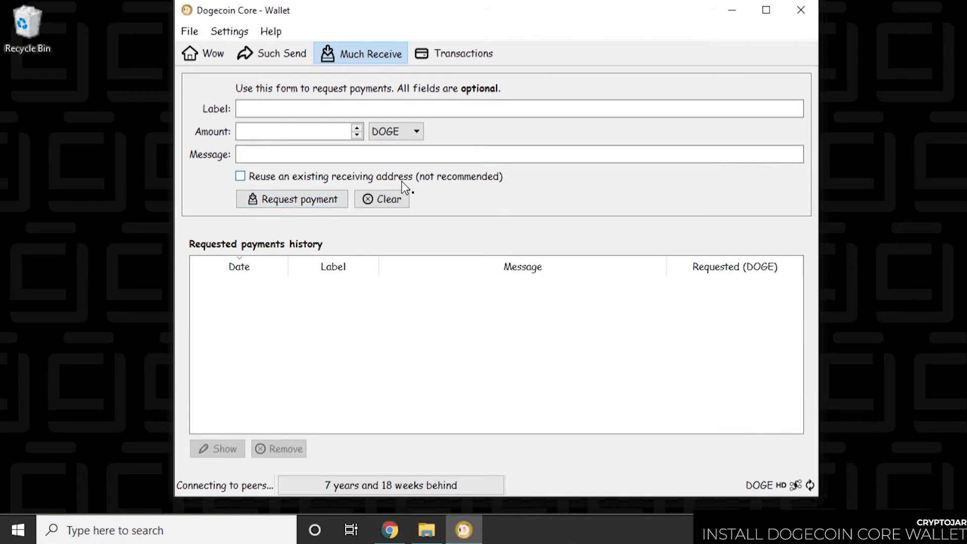
Create a new payment request and save its QR code as the PNG 'doge' in Pictures.
left_click(309, 194)
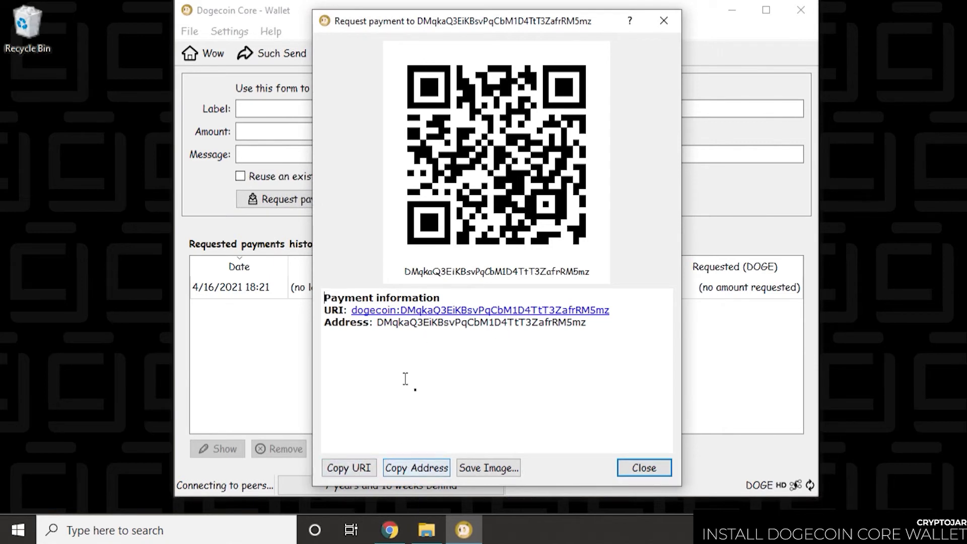
left_click(487, 468)
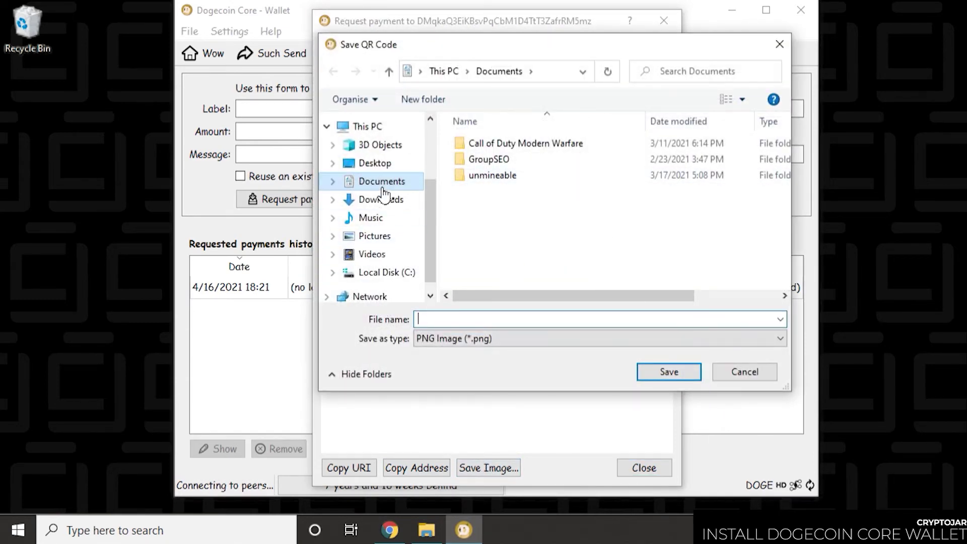
left_click(388, 237)
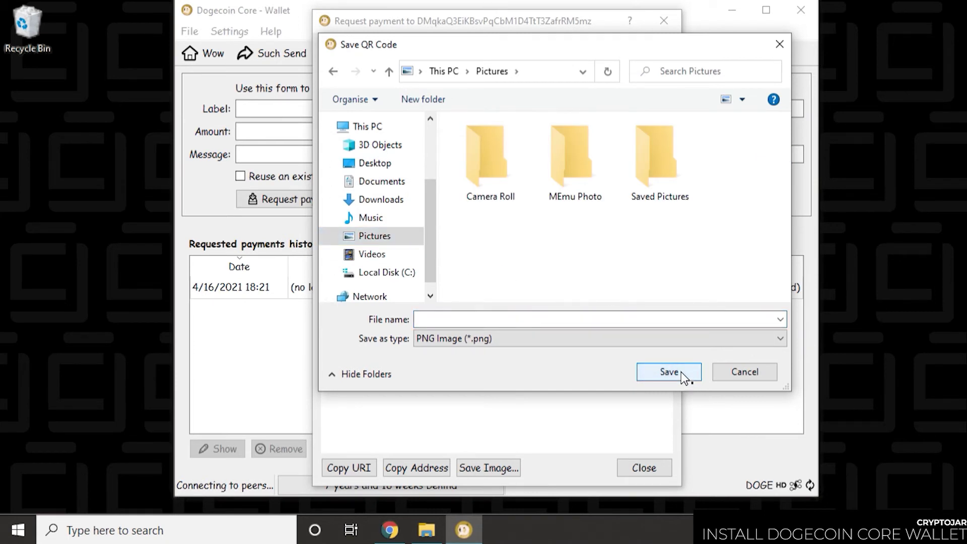
left_click(520, 320)
type("doge")
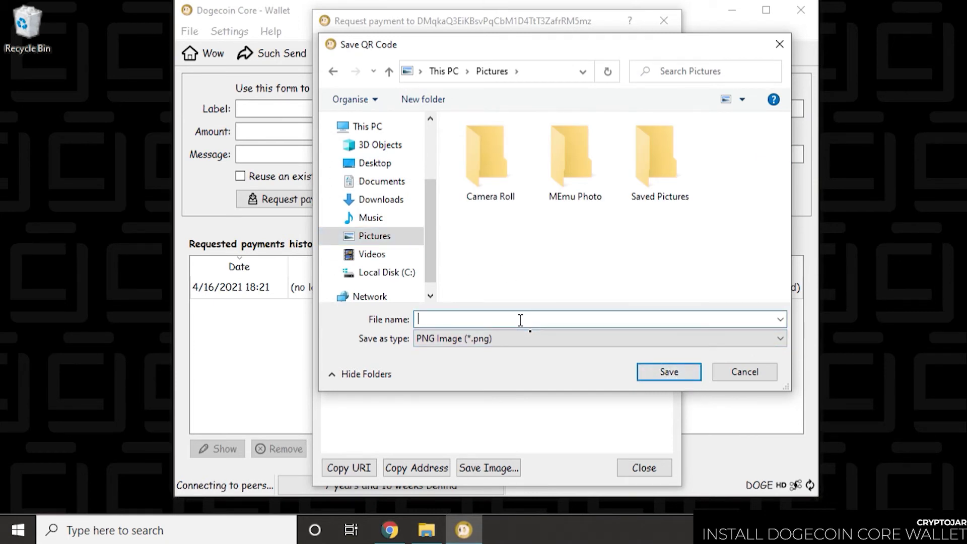
key("Return")
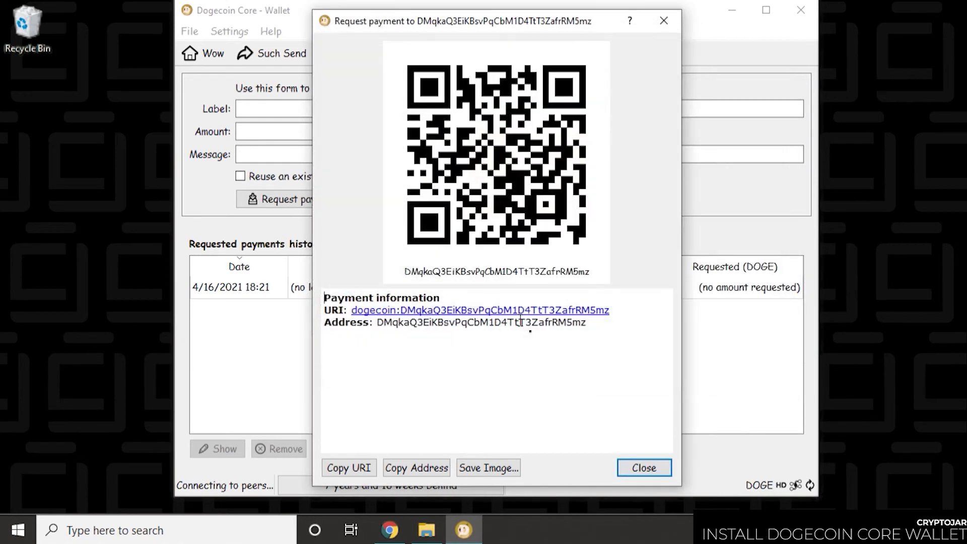
left_click(419, 527)
left_click(135, 244)
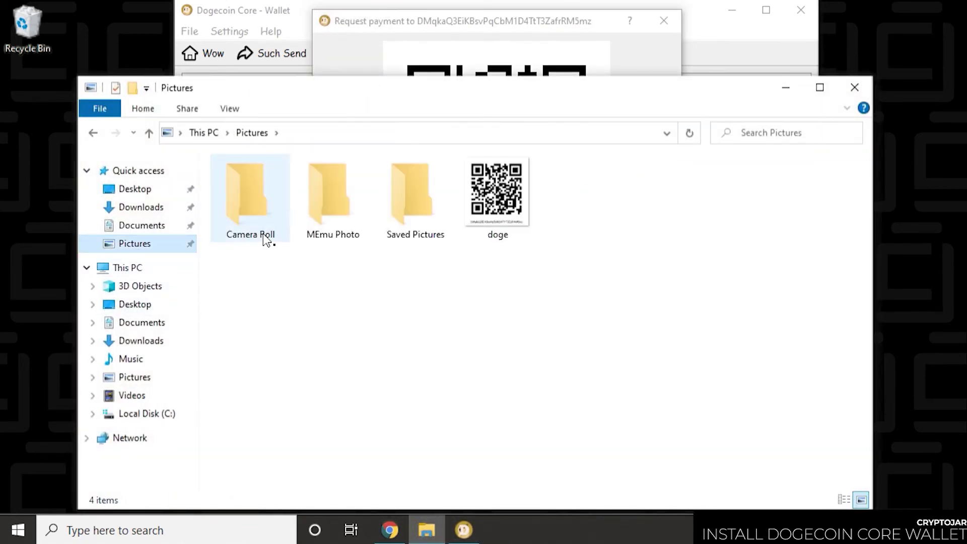
double_click(494, 206)
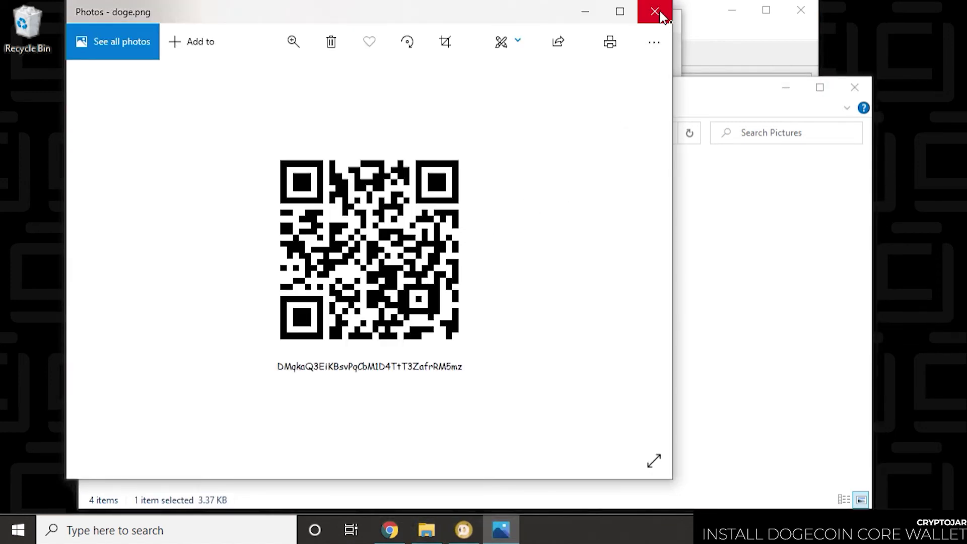
left_click(655, 12)
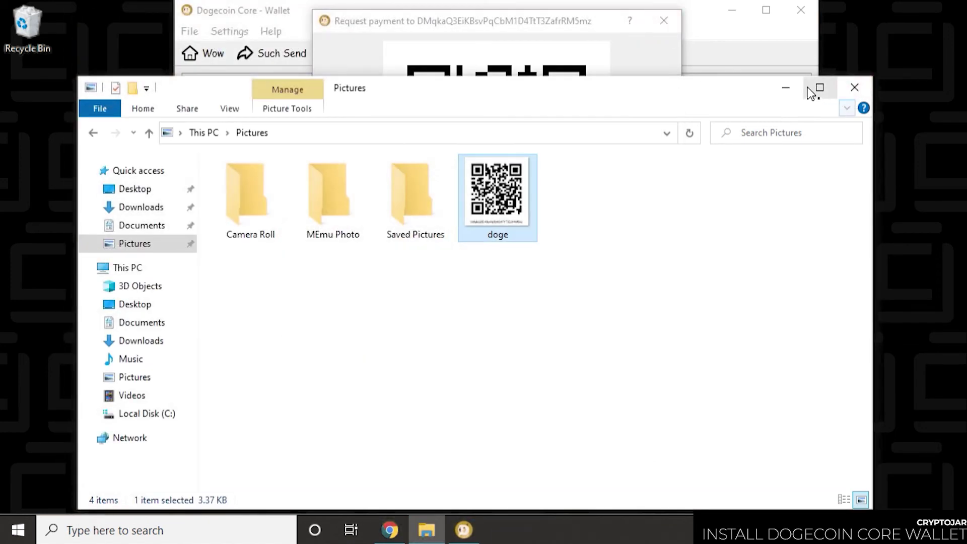
left_click(797, 88)
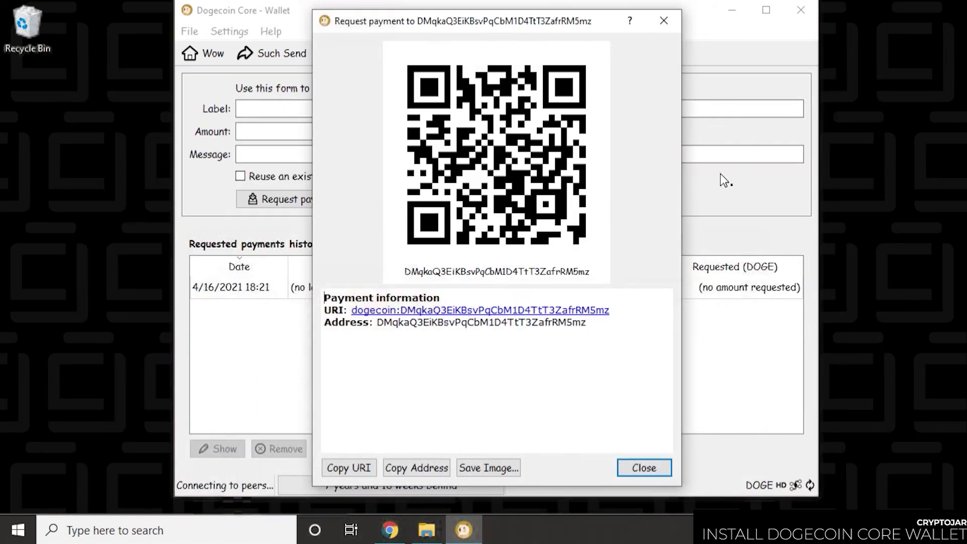
left_click(643, 468)
Return to the Much Receive page and select the payment request in the history.
left_click(453, 53)
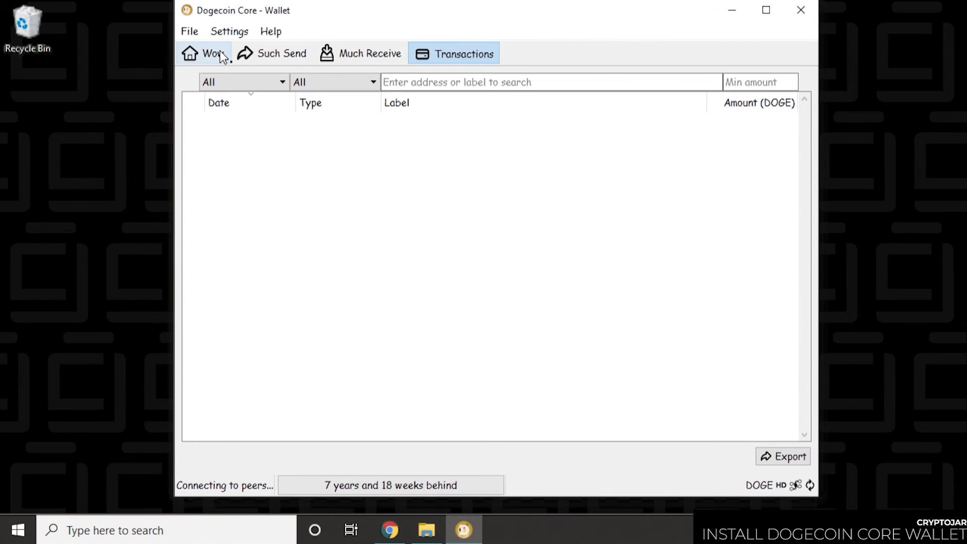
left_click(338, 50)
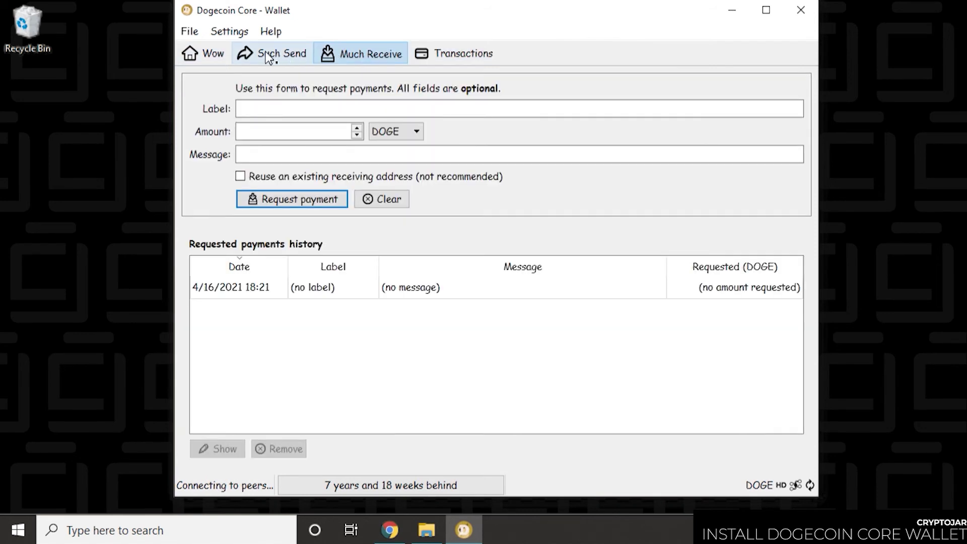
left_click(222, 289)
Open Settings > Encrypt Wallet, then cancel the passphrase dialog without encrypting.
left_click(229, 31)
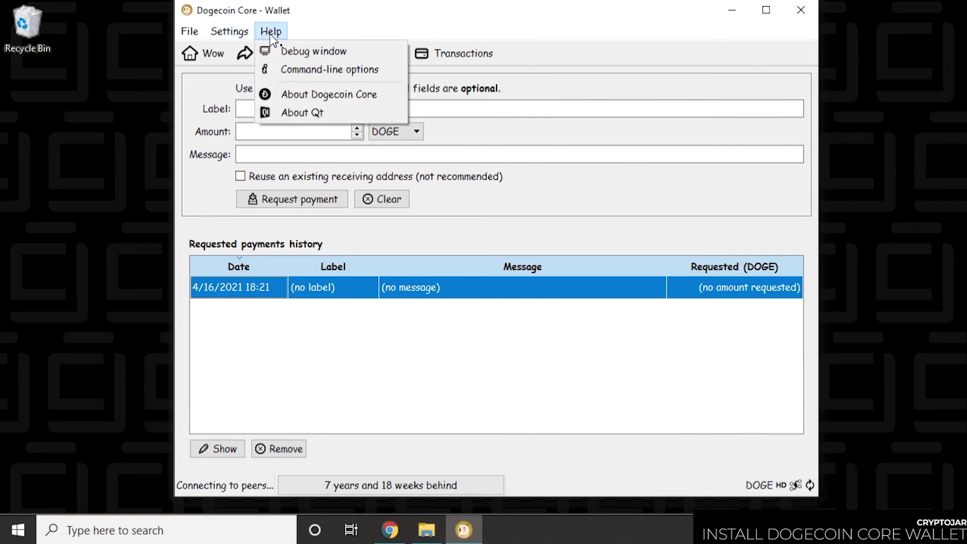
left_click(234, 52)
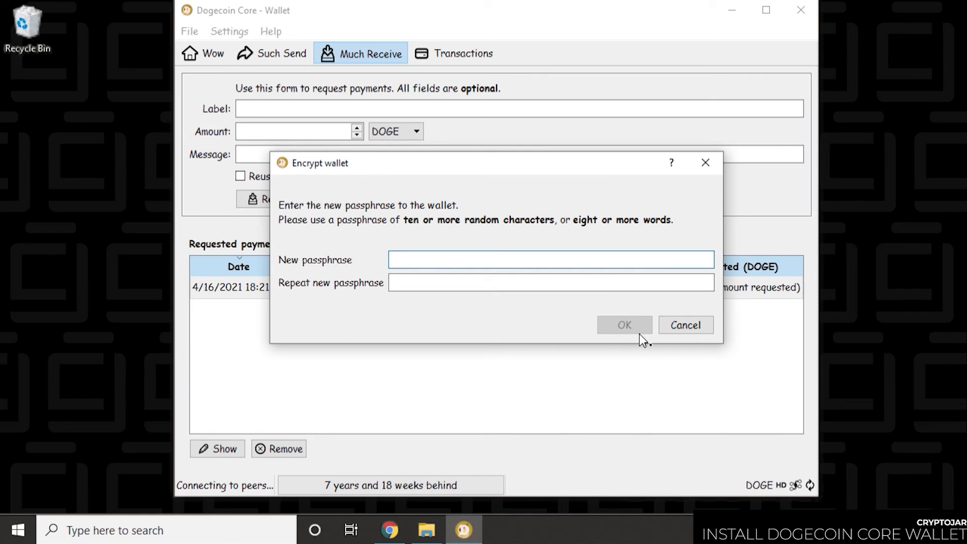
left_click(676, 319)
On the Such Send form, paste the wallet's own receiving address as the Pay To recipient.
left_click(272, 54)
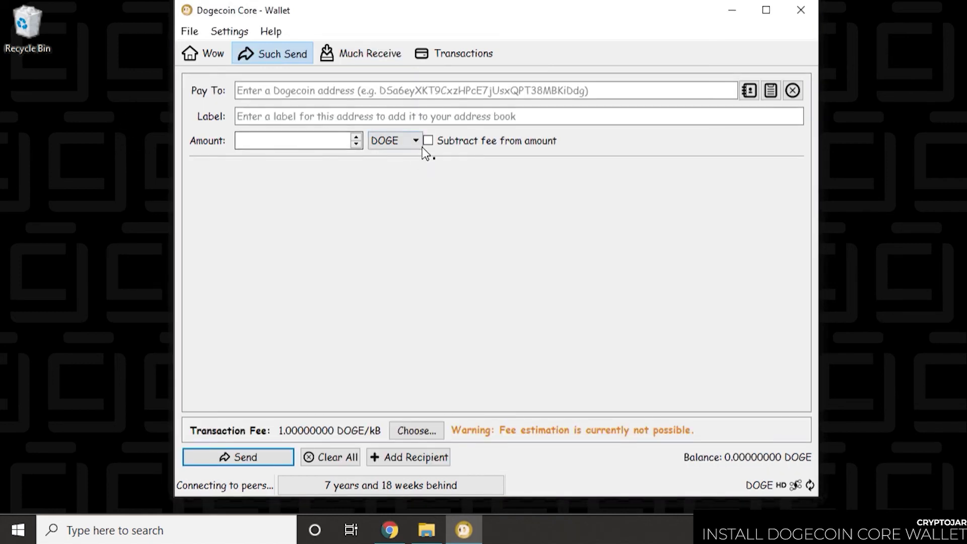
left_click(428, 140)
left_click(430, 141)
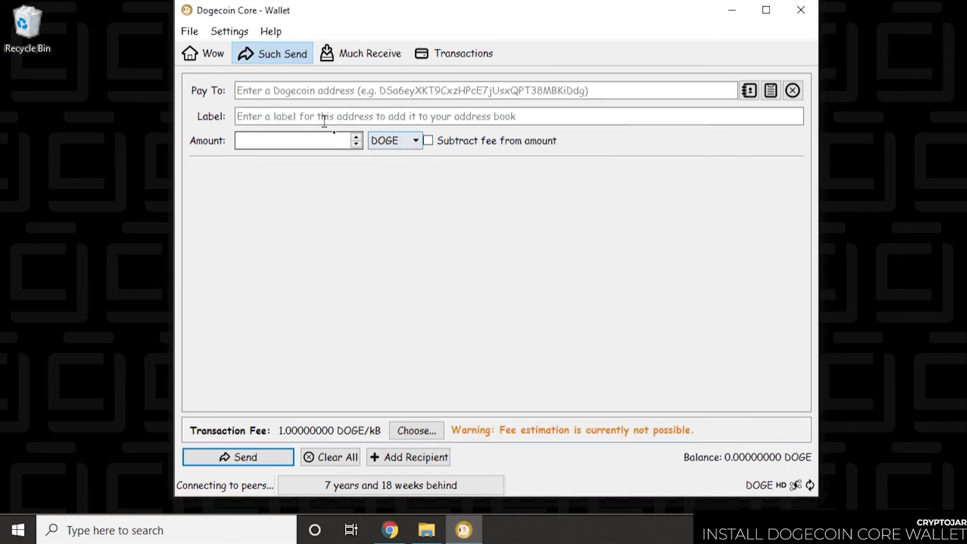
left_click(289, 90)
right_click(289, 90)
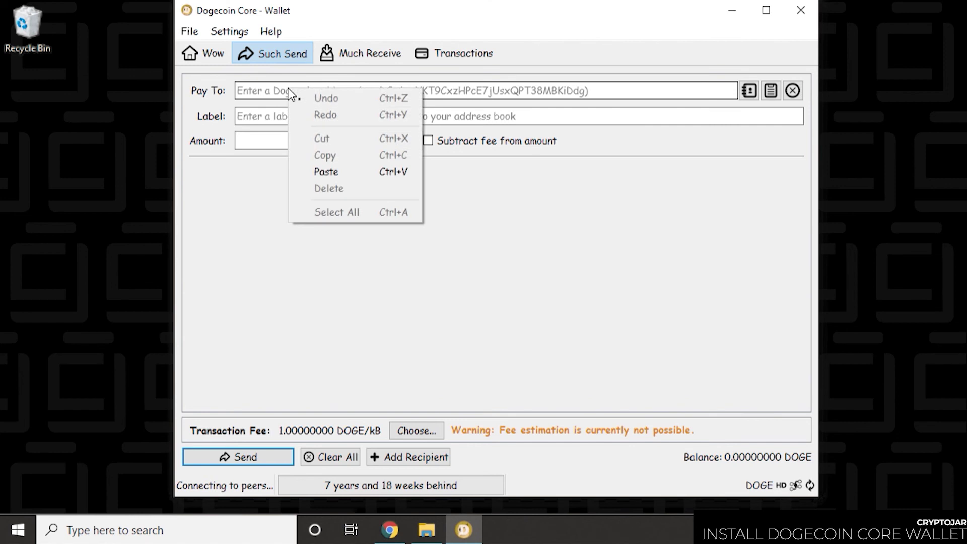
left_click(340, 168)
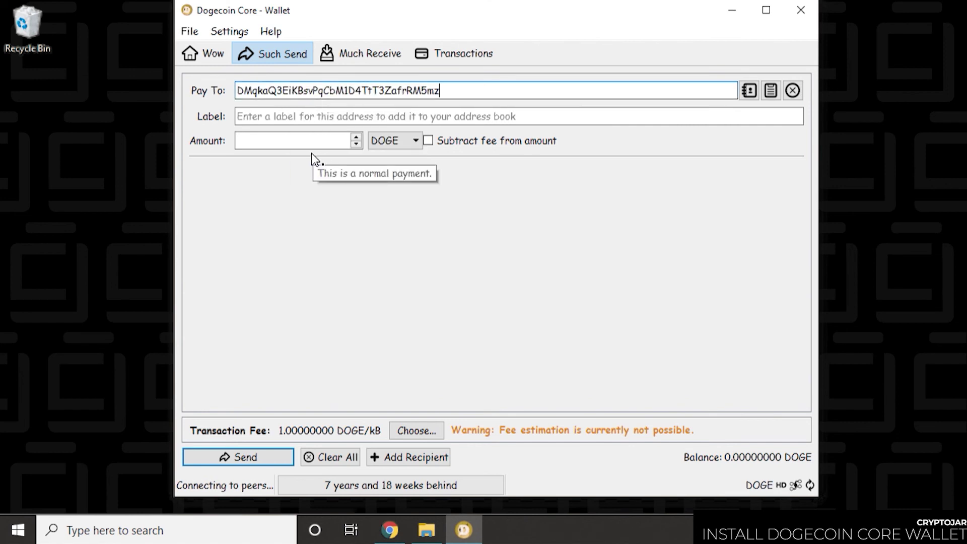
Enter a recipient label and a 1000 DOGE amount, then switch to the overview page.
left_click(281, 116)
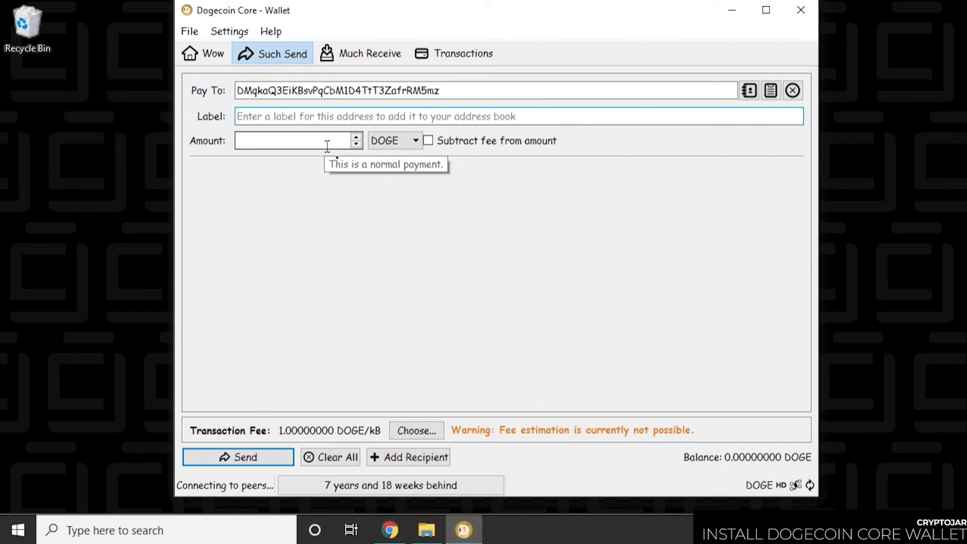
type("Billys Dodg")
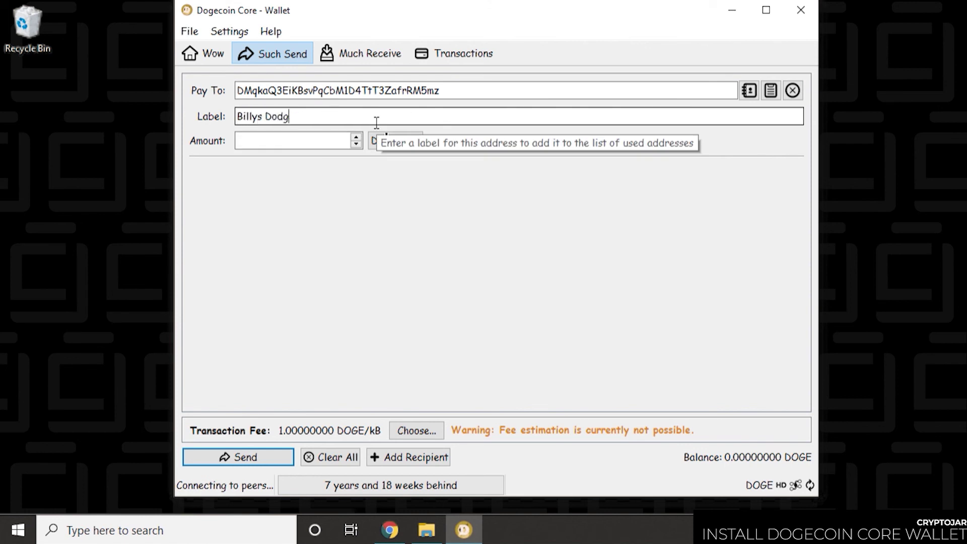
key("BackSpace")
key("BackSpace")
type("ge")
left_click(333, 143)
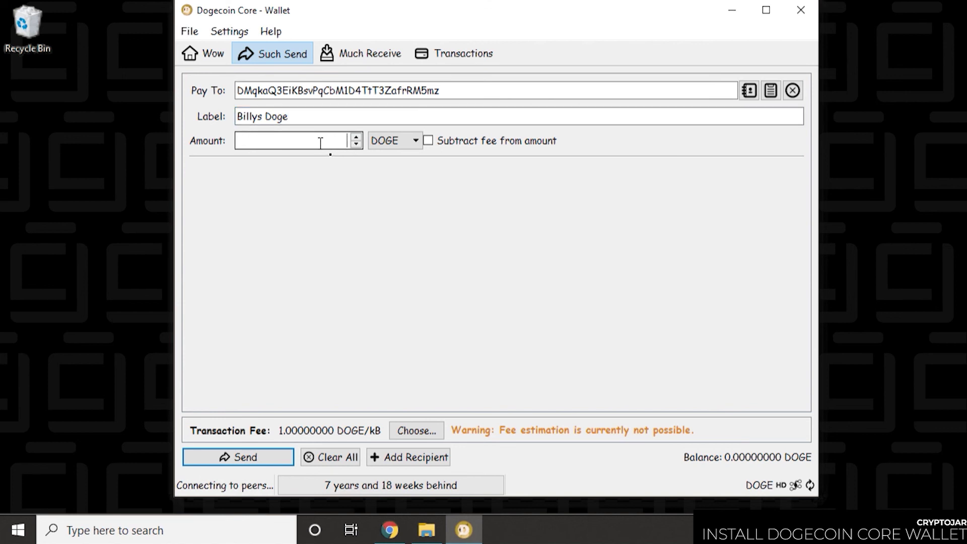
type("1000")
key("Tab")
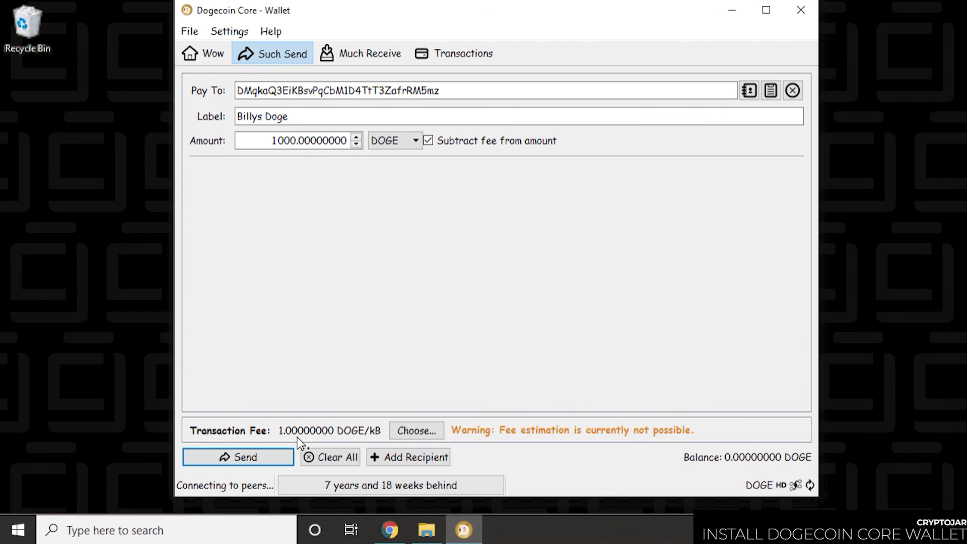
left_click(212, 52)
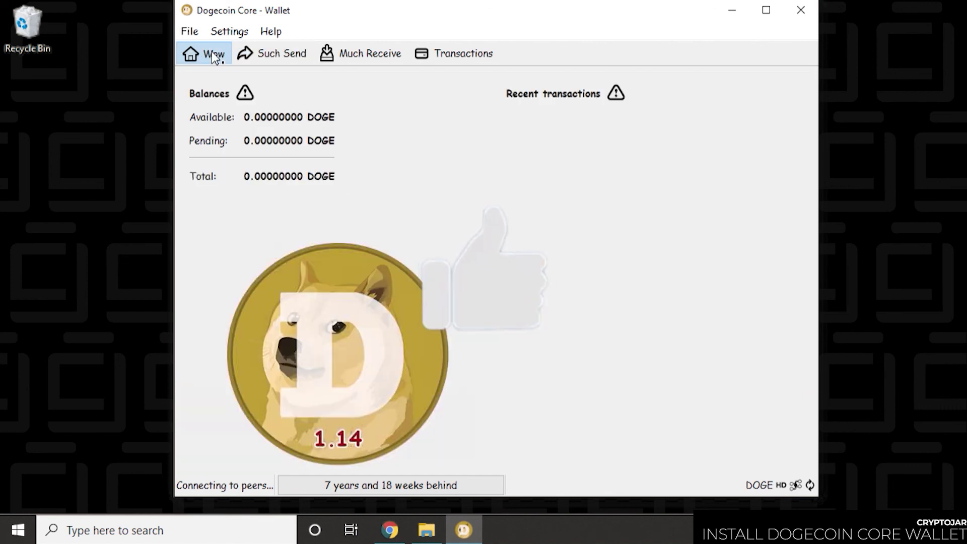